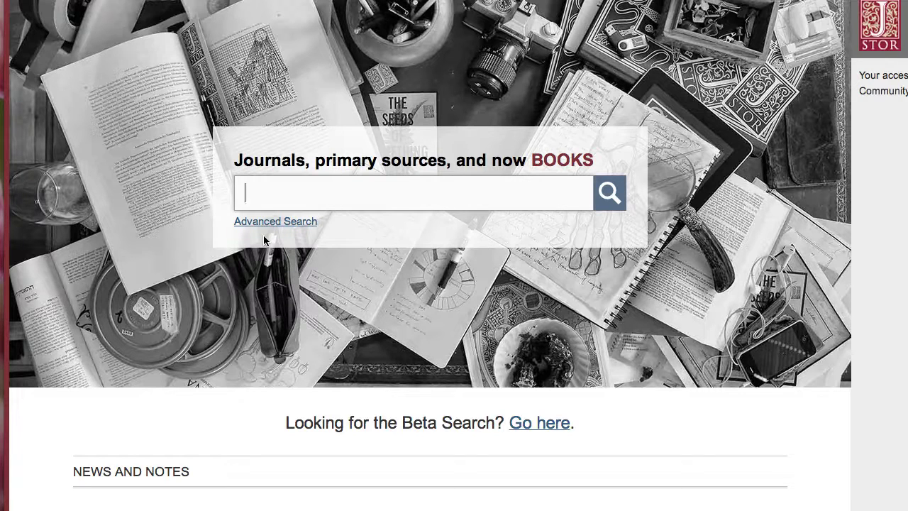
In Advanced Search, enter 'death penalty' AND 'kant' as the two full-text terms
{"action": "left_click", "coordinate": [270, 225]}
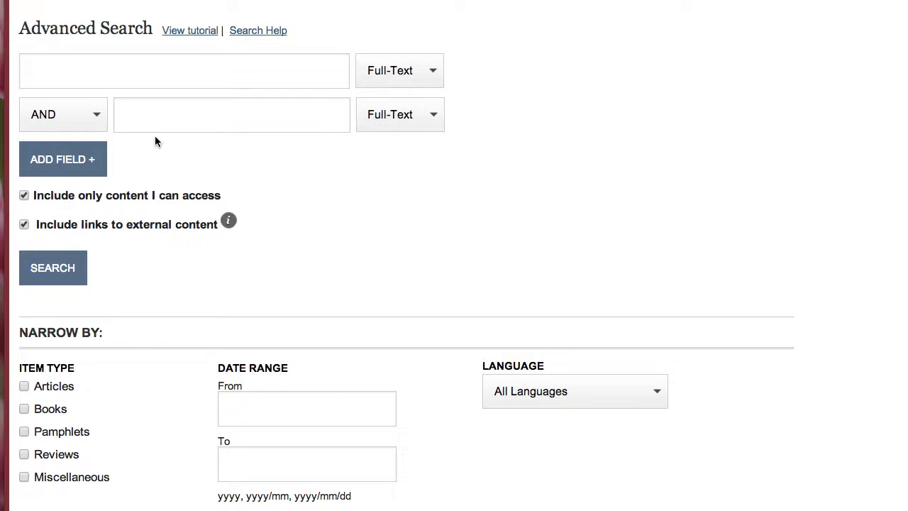
{"action": "left_click", "coordinate": [85, 76]}
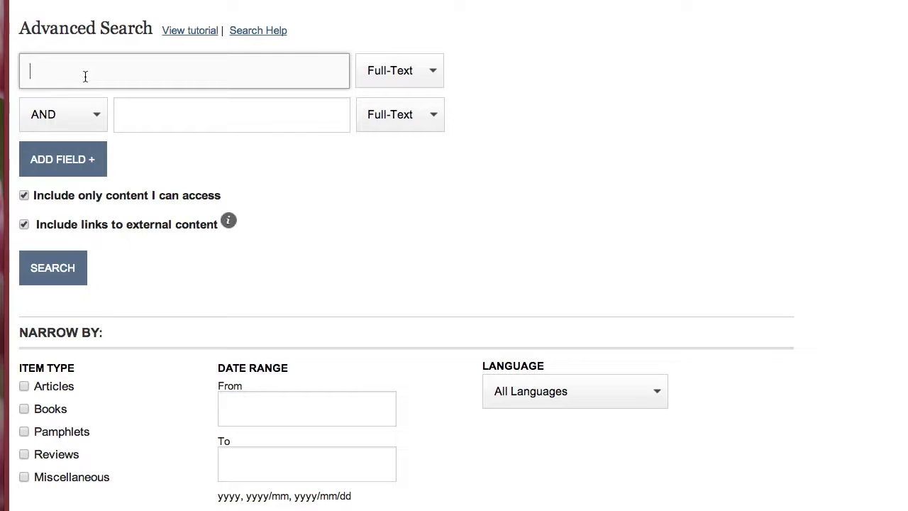
{"action": "type", "text": "death penalty"}
{"action": "left_click", "coordinate": [203, 121]}
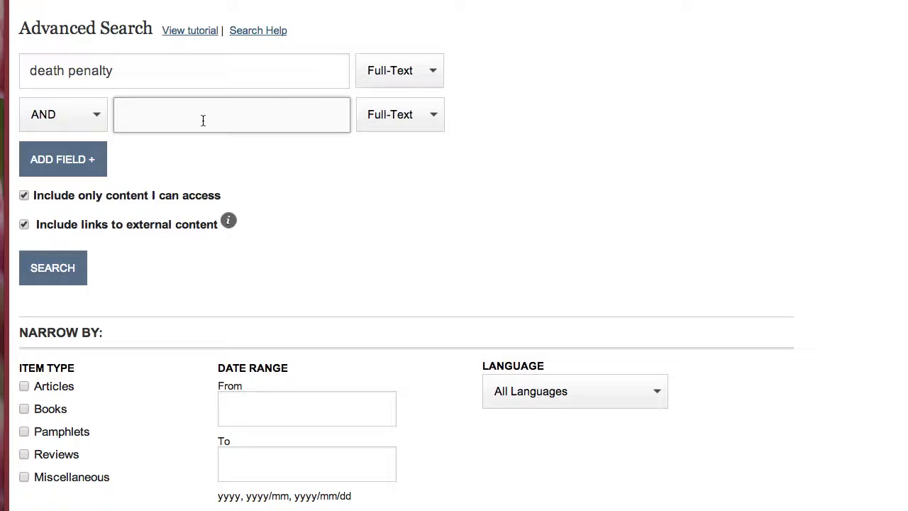
{"action": "type", "text": "kant"}
Limit the search to the Articles item type
{"action": "scroll", "coordinate": [143, 312], "scroll_direction": "down", "scroll_amount": 4}
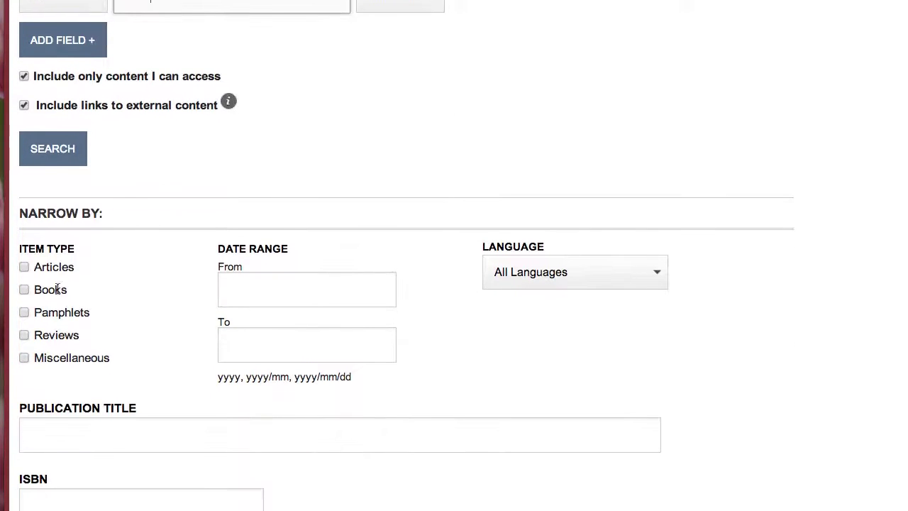
{"action": "left_click", "coordinate": [24, 269]}
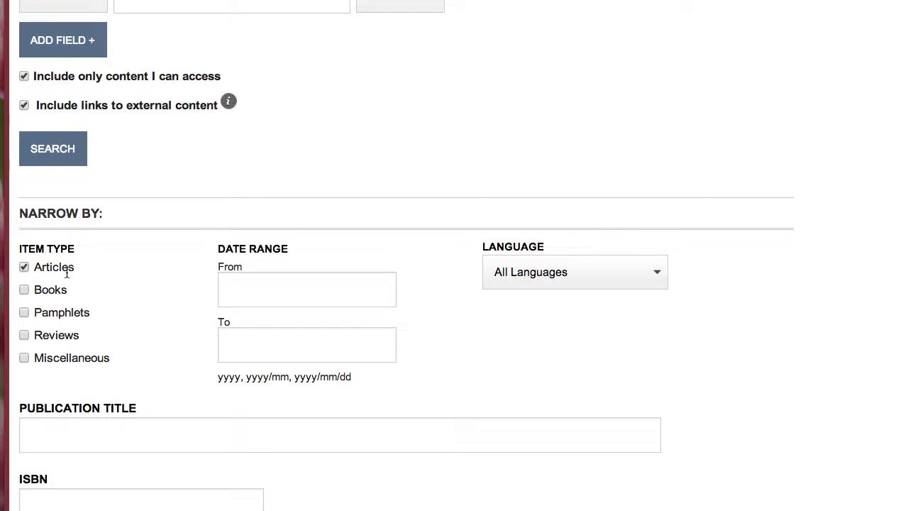
{"action": "scroll", "coordinate": [111, 280], "scroll_direction": "down", "scroll_amount": 10}
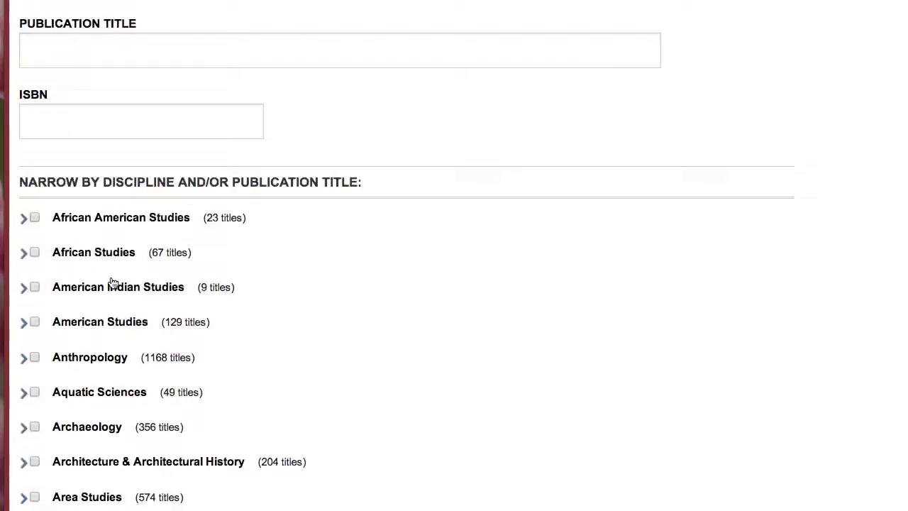
{"action": "scroll", "coordinate": [106, 277], "scroll_direction": "up", "scroll_amount": 3}
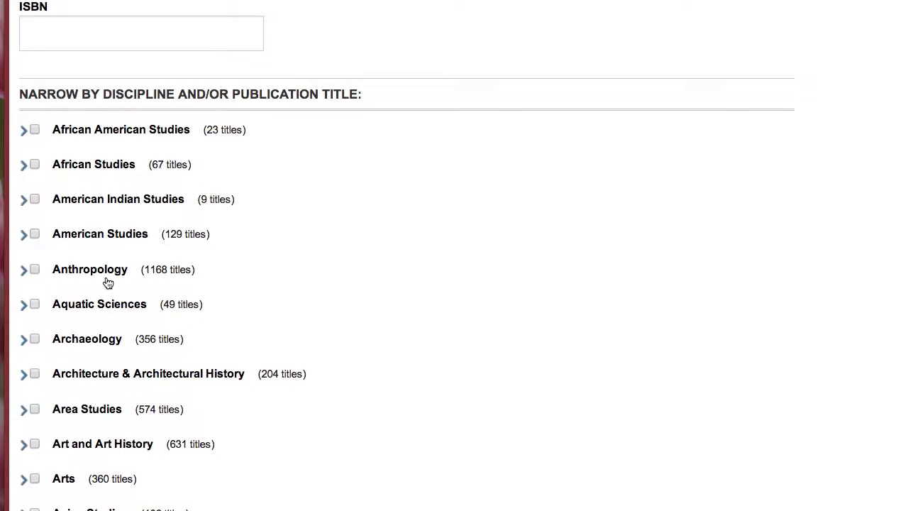
Restrict the search to the Philosophy discipline
{"action": "scroll", "coordinate": [108, 283], "scroll_direction": "down", "scroll_amount": 14}
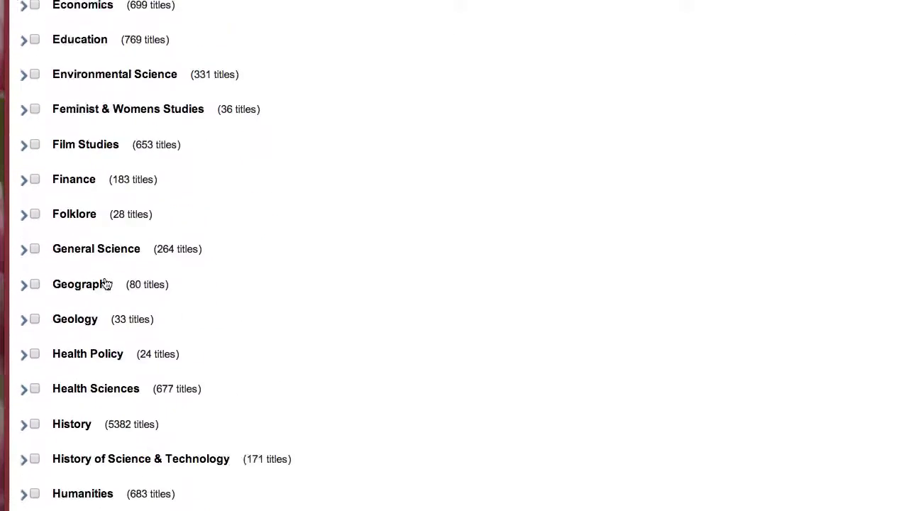
{"action": "scroll", "coordinate": [107, 284], "scroll_direction": "down", "scroll_amount": 5}
{"action": "scroll", "coordinate": [91, 365], "scroll_direction": "down", "scroll_amount": 4}
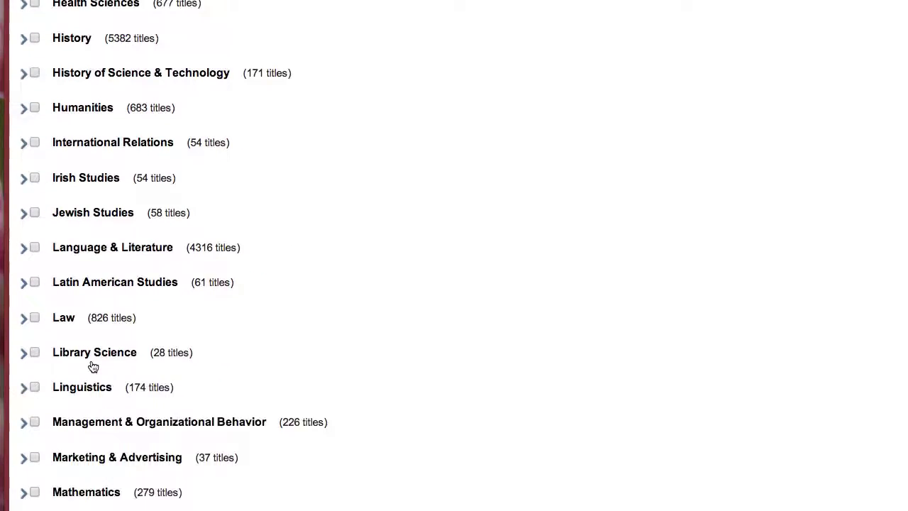
{"action": "scroll", "coordinate": [92, 366], "scroll_direction": "down", "scroll_amount": 2}
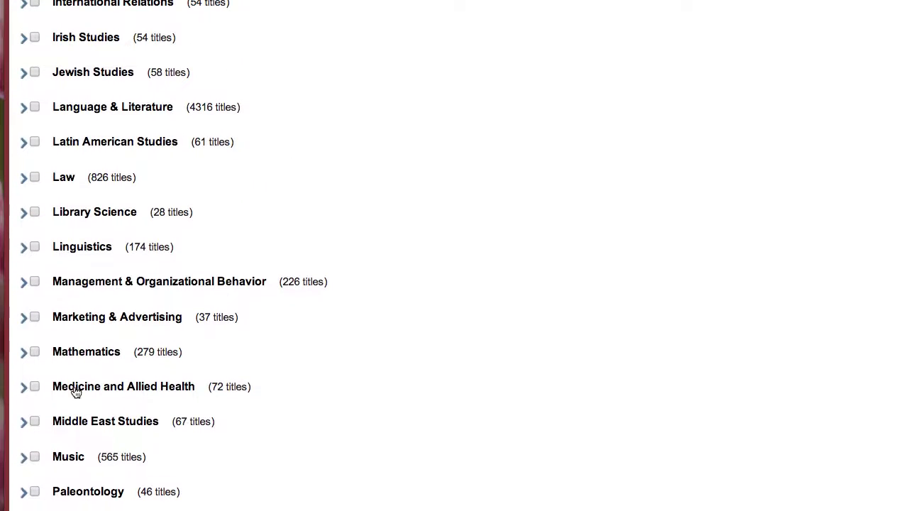
{"action": "scroll", "coordinate": [76, 392], "scroll_direction": "down", "scroll_amount": 2}
{"action": "left_click", "coordinate": [34, 432]}
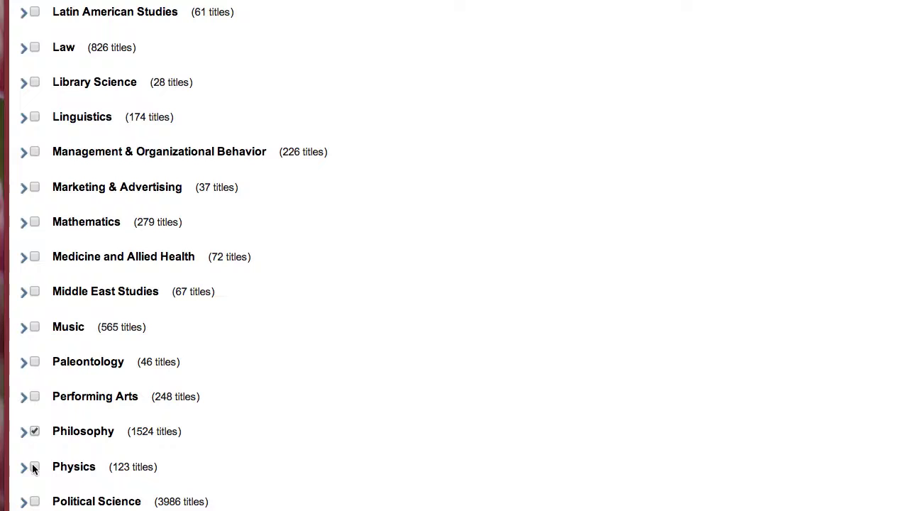
{"action": "scroll", "coordinate": [84, 187], "scroll_direction": "up", "scroll_amount": 10}
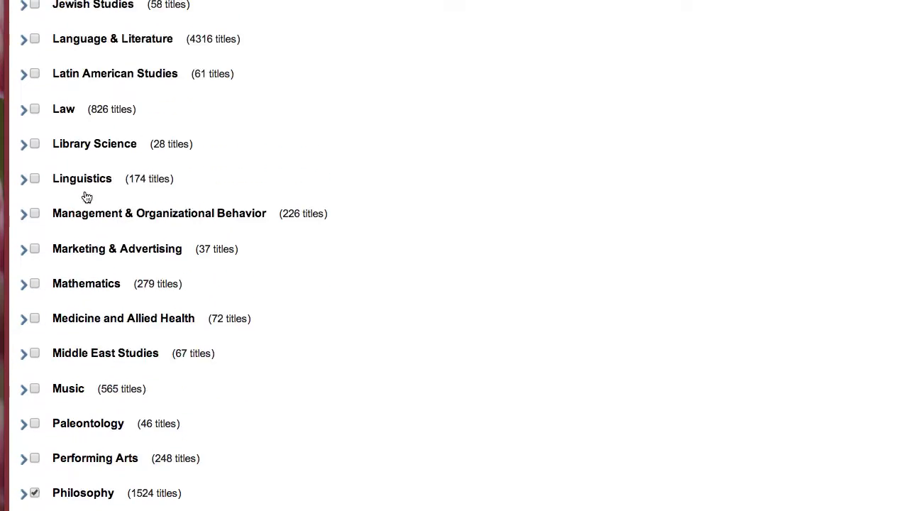
{"action": "scroll", "coordinate": [84, 199], "scroll_direction": "up", "scroll_amount": 11}
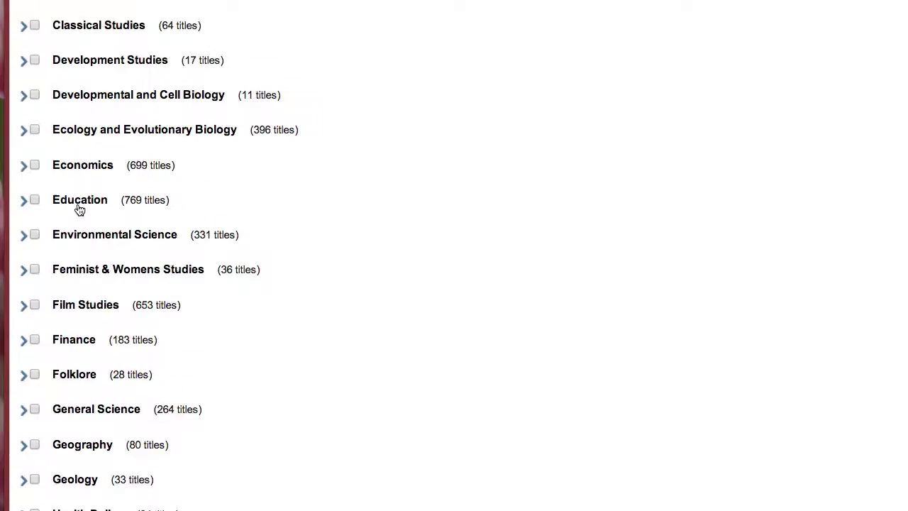
{"action": "scroll", "coordinate": [68, 234], "scroll_direction": "up", "scroll_amount": 11}
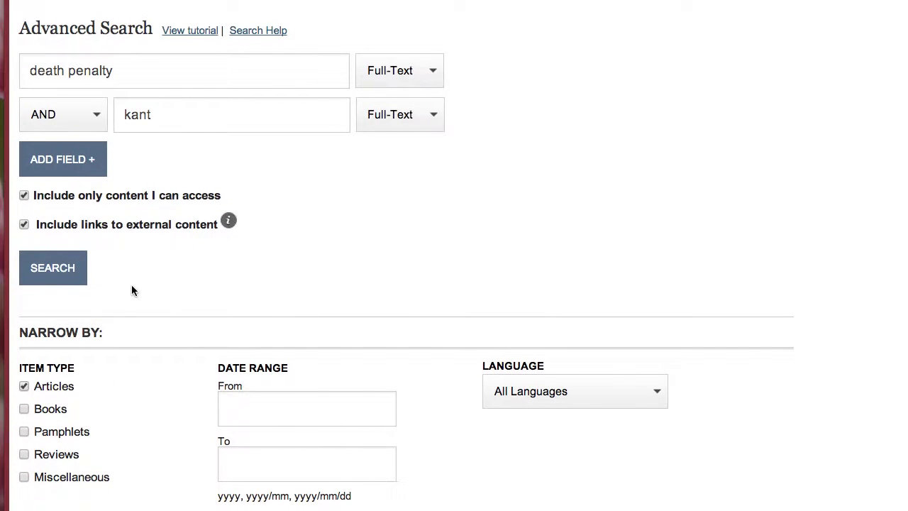
Run the search and highlight the journal citation of the first result, 'A Kantian Critique of Kant's Theory of Punishment'
{"action": "left_click", "coordinate": [76, 281]}
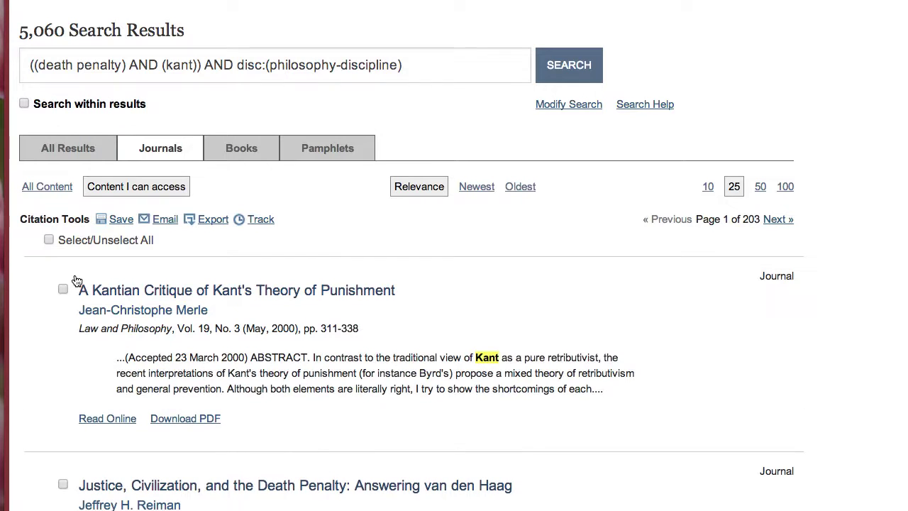
{"action": "scroll", "coordinate": [400, 345], "scroll_direction": "down", "scroll_amount": 3}
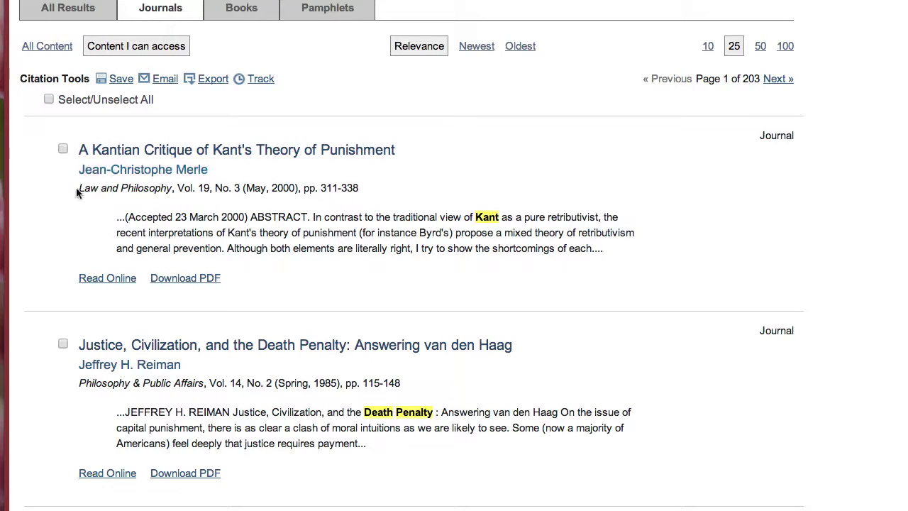
{"action": "left_click_drag", "start_coordinate": [78, 188], "coordinate": [359, 190]}
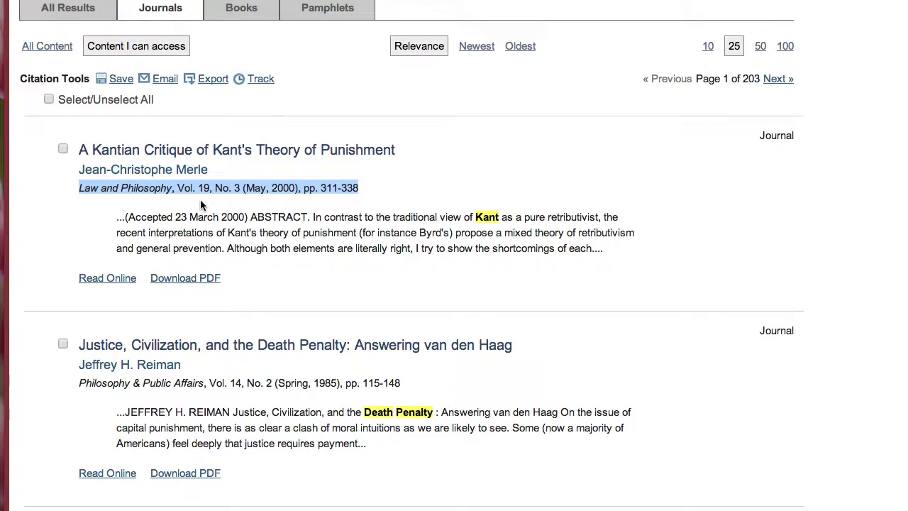
Open 'A Kantian Critique of Kant's Theory of Punishment' and turn its page scan to page 312
{"action": "left_click", "coordinate": [180, 221]}
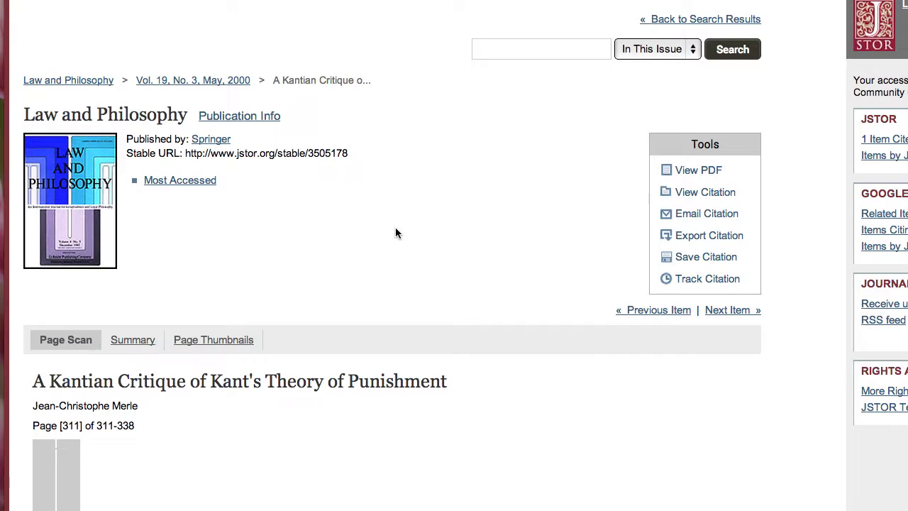
{"action": "scroll", "coordinate": [401, 223], "scroll_direction": "down", "scroll_amount": 5}
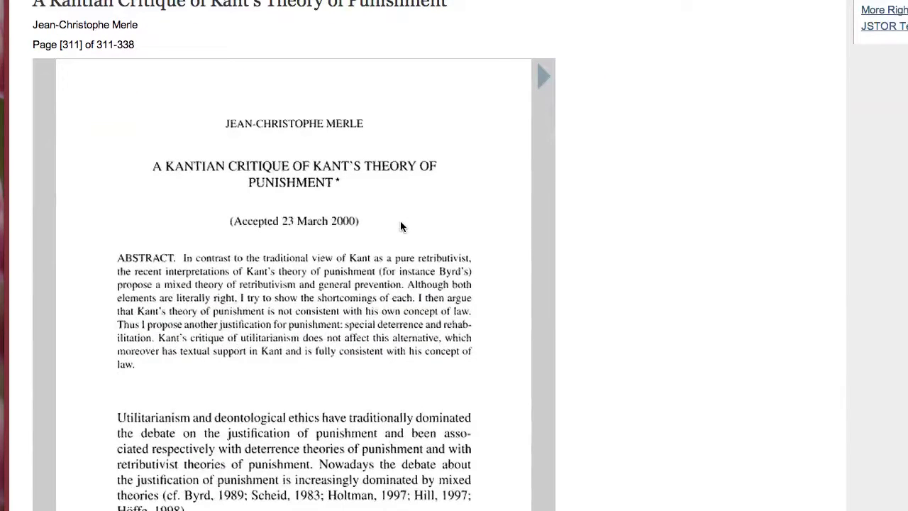
{"action": "scroll", "coordinate": [401, 227], "scroll_direction": "down", "scroll_amount": 1}
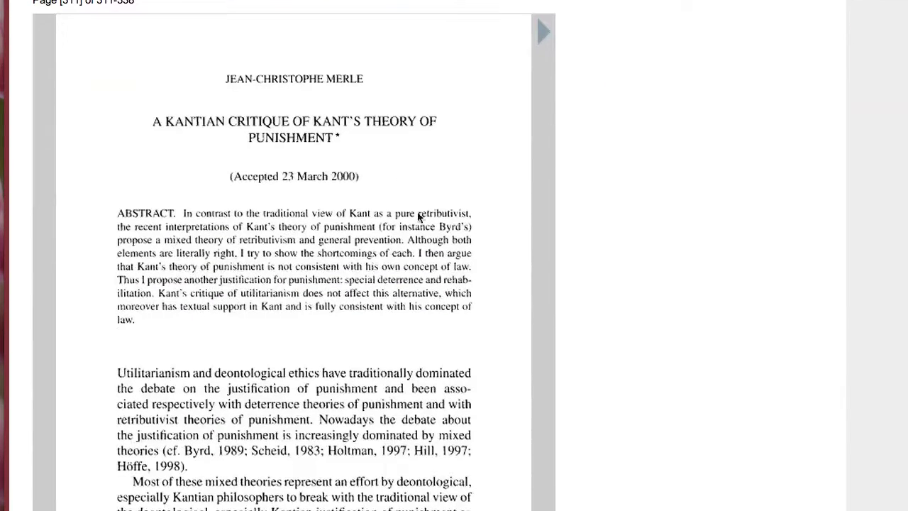
{"action": "left_click", "coordinate": [554, 81]}
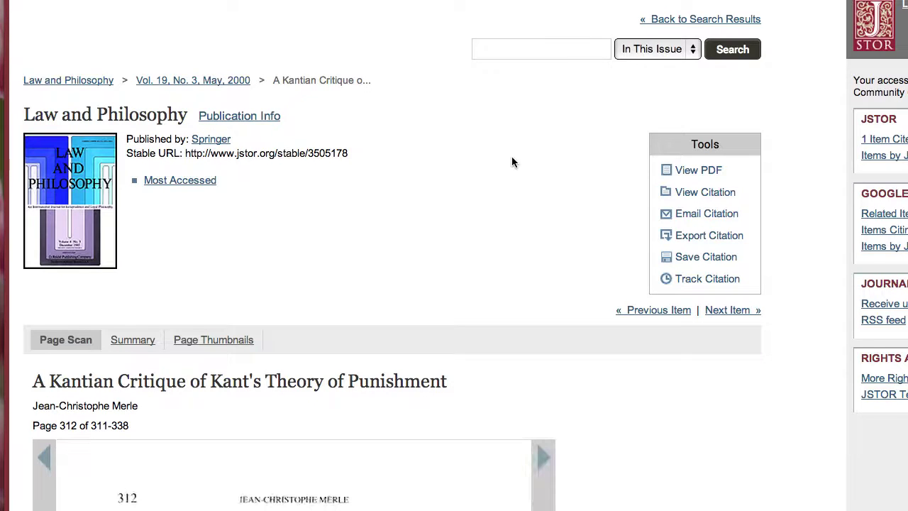
{"action": "scroll", "coordinate": [488, 188], "scroll_direction": "down", "scroll_amount": 1}
{"action": "scroll", "coordinate": [489, 188], "scroll_direction": "down", "scroll_amount": 4}
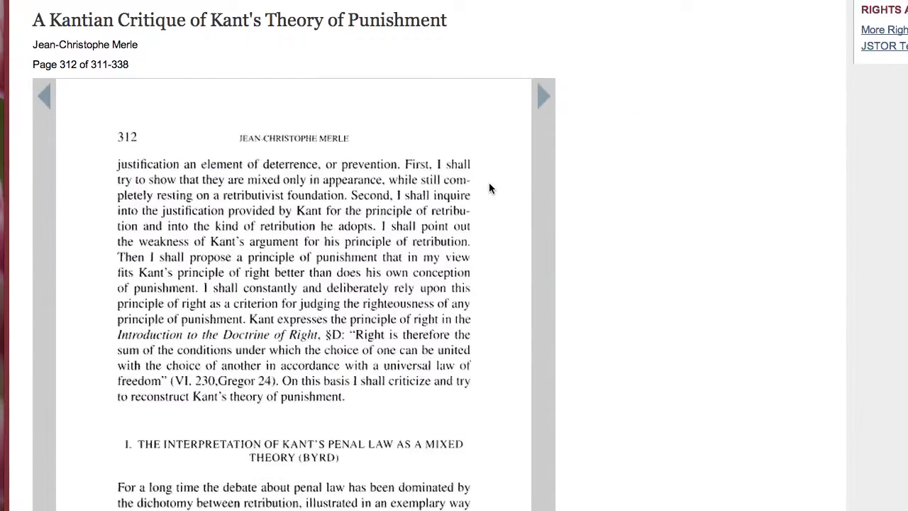
{"action": "scroll", "coordinate": [489, 188], "scroll_direction": "up", "scroll_amount": 4}
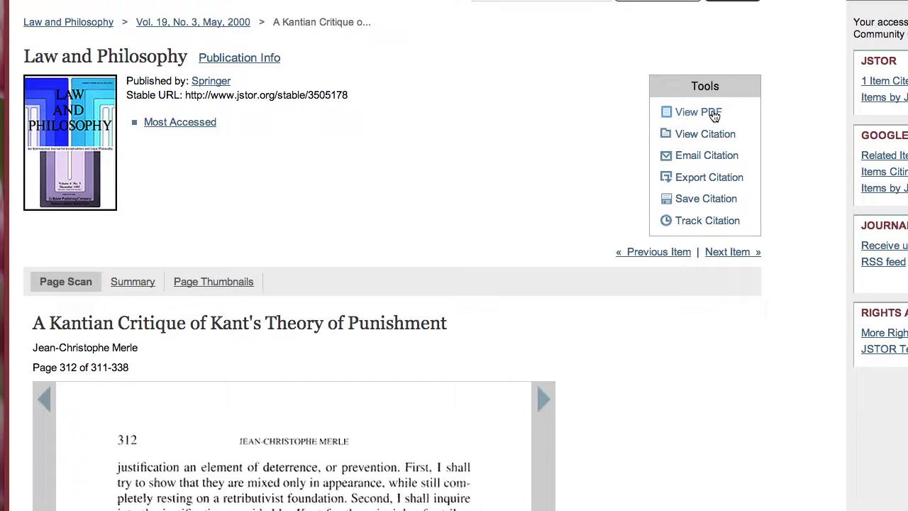
Accept JSTOR's Terms and Conditions to open the article as a PDF in a new window
{"action": "left_click", "coordinate": [714, 115]}
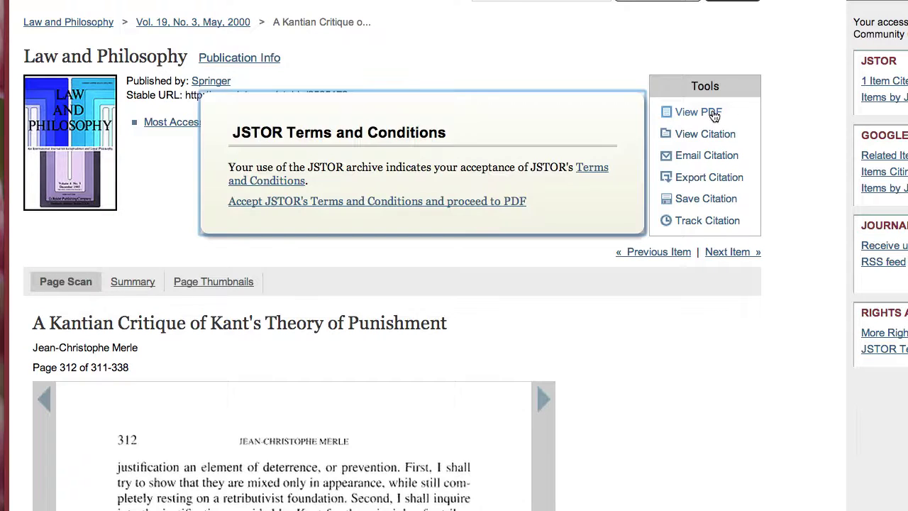
{"action": "left_click", "coordinate": [476, 202]}
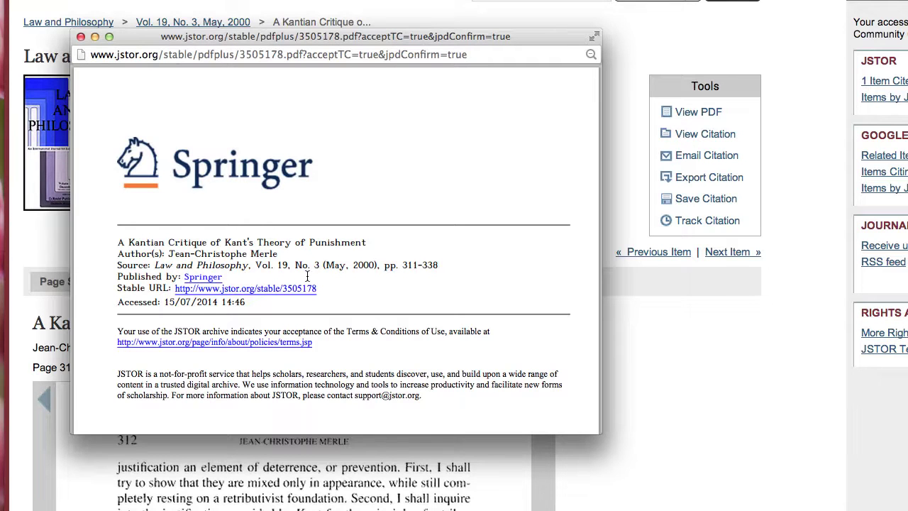
{"action": "scroll", "coordinate": [306, 275], "scroll_direction": "down", "scroll_amount": 10}
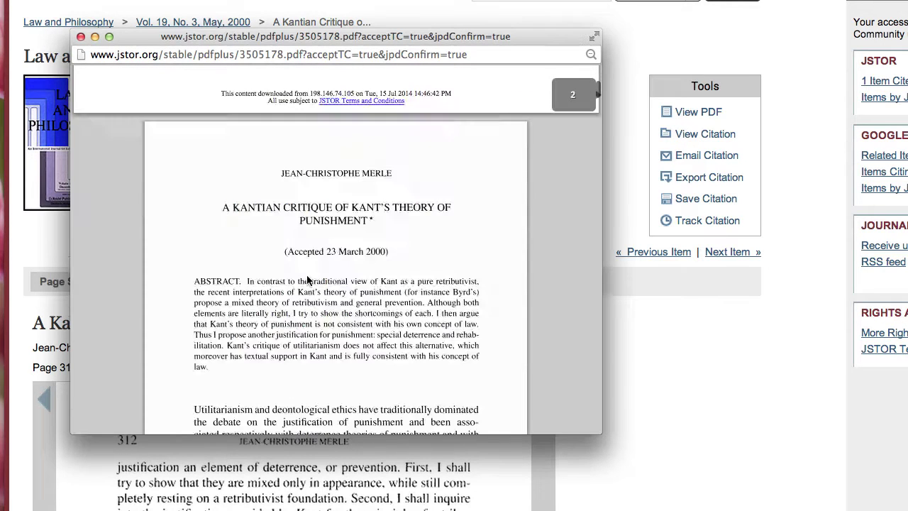
{"action": "scroll", "coordinate": [304, 275], "scroll_direction": "down", "scroll_amount": 4}
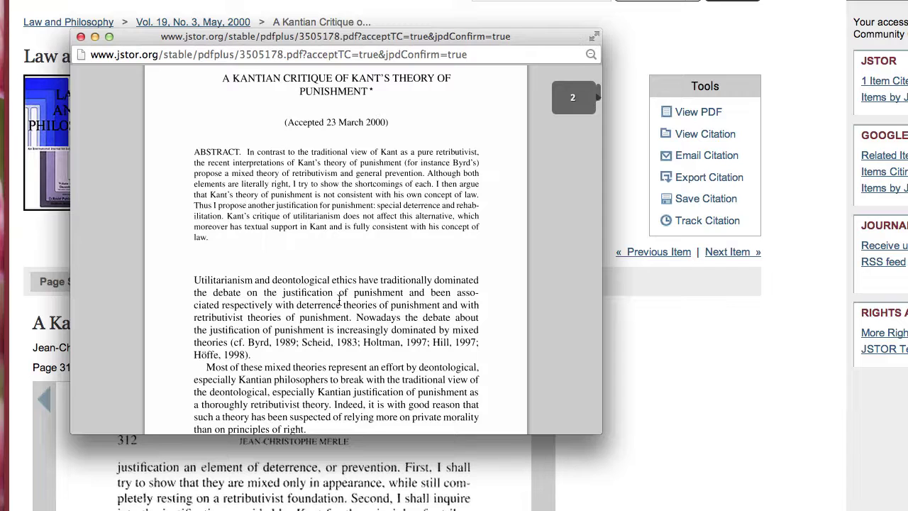
{"action": "scroll", "coordinate": [308, 303], "scroll_direction": "down", "scroll_amount": 5}
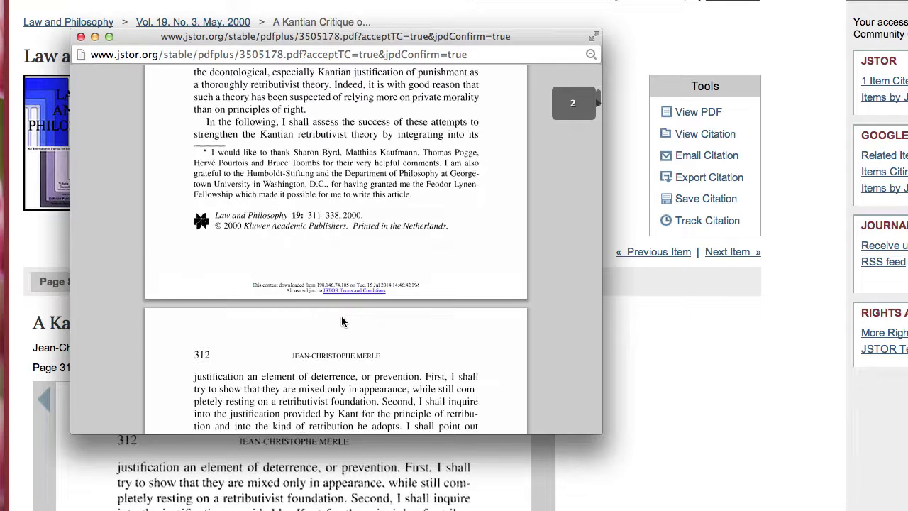
{"action": "scroll", "coordinate": [341, 323], "scroll_direction": "down", "scroll_amount": 4}
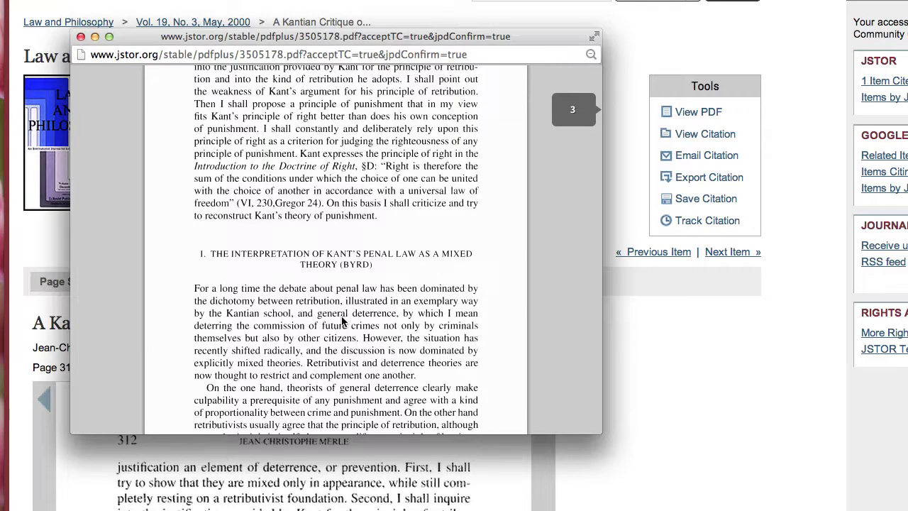
{"action": "scroll", "coordinate": [342, 322], "scroll_direction": "up", "scroll_amount": 4}
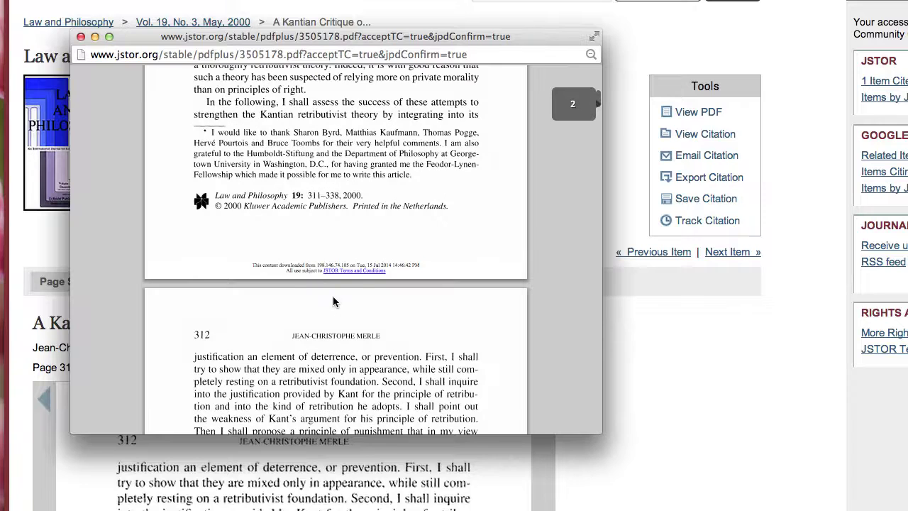